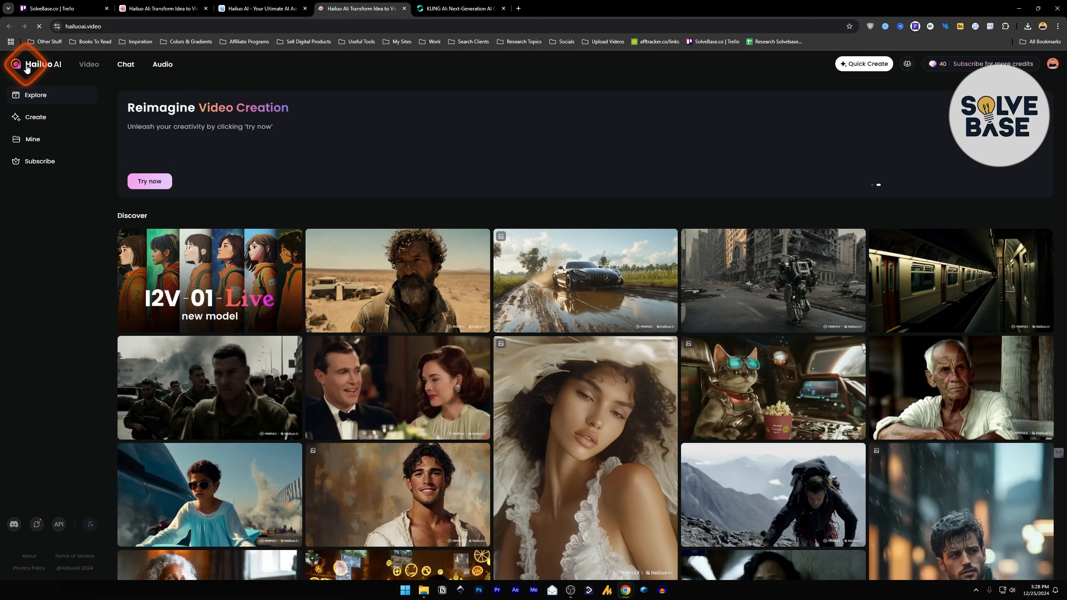
Open the Audio speech synthesis page and examine the pause markers inside the speech text
left_click(161, 65)
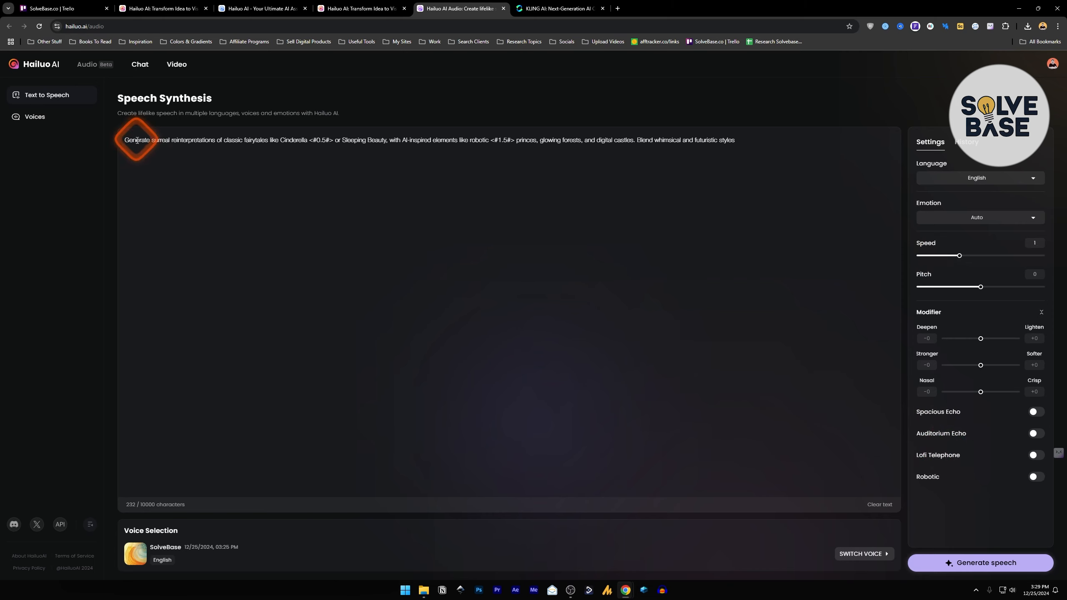
left_click_drag(125, 140, 735, 141)
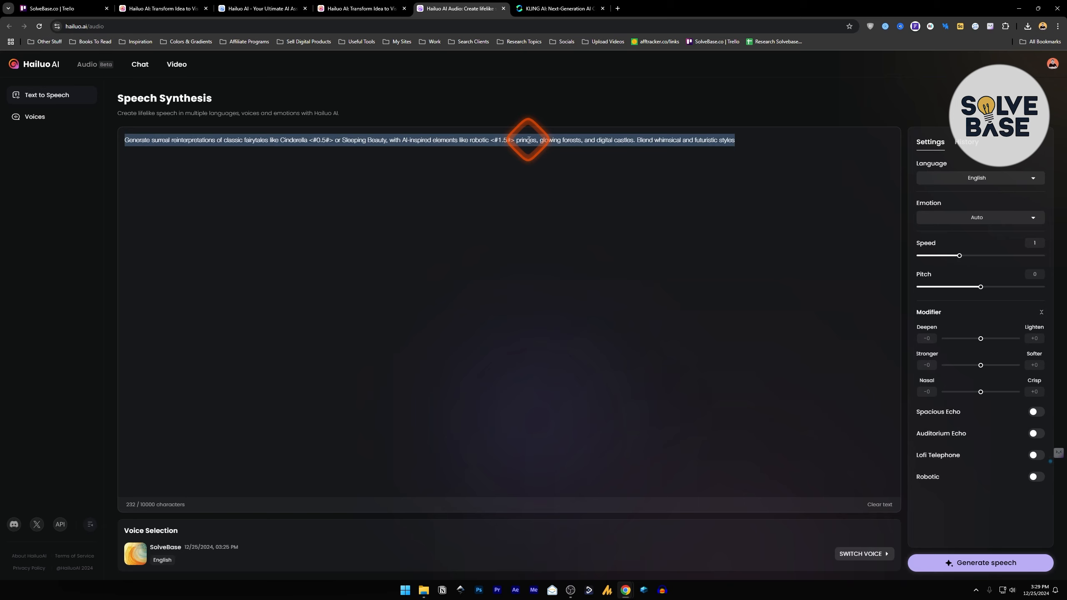
left_click_drag(313, 140, 332, 139)
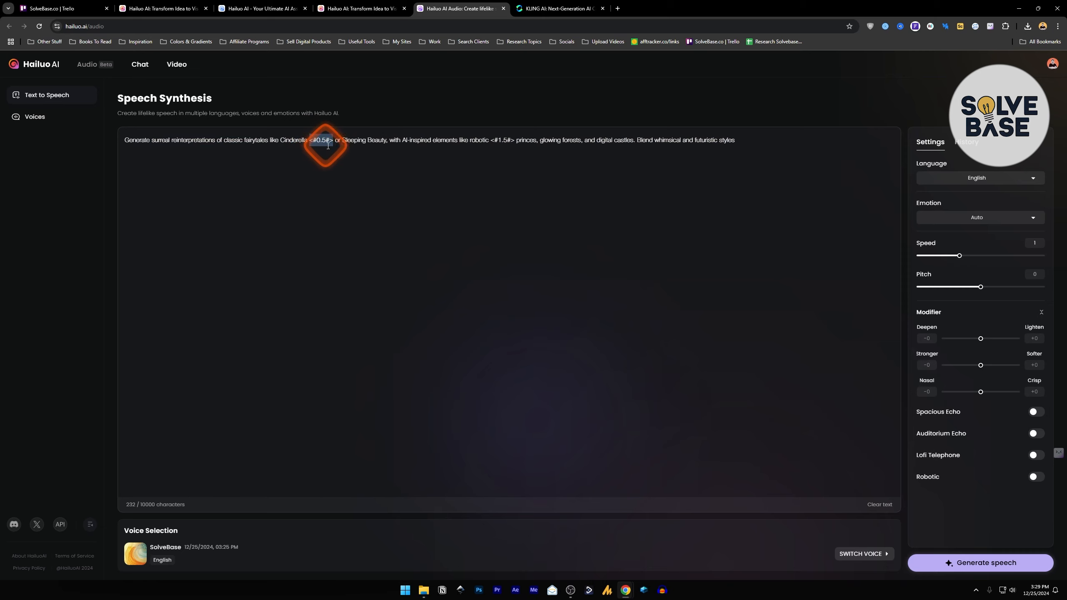
left_click(509, 143)
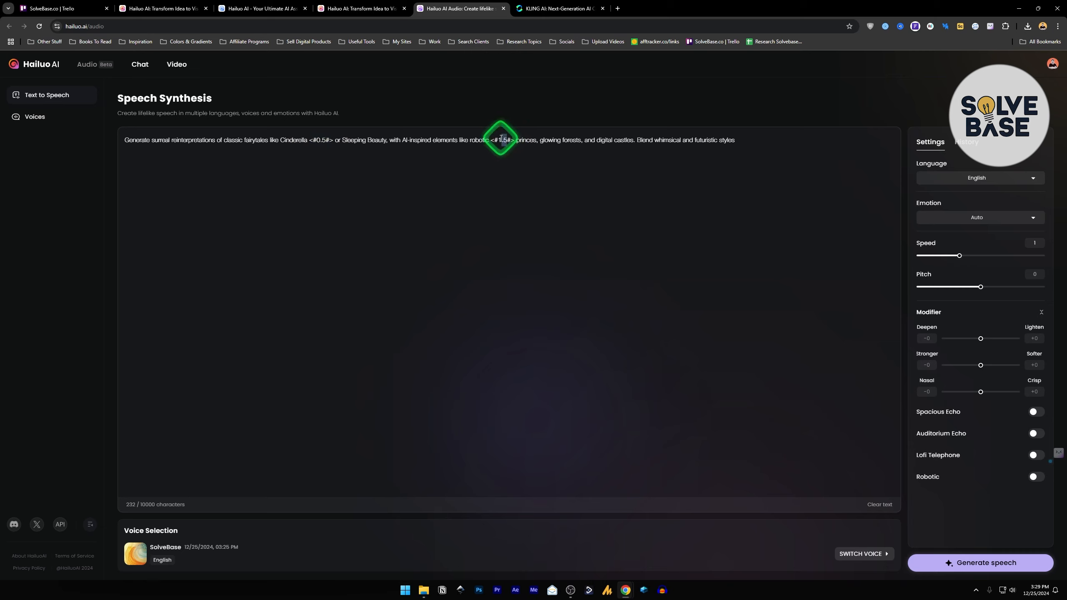
left_click(505, 139)
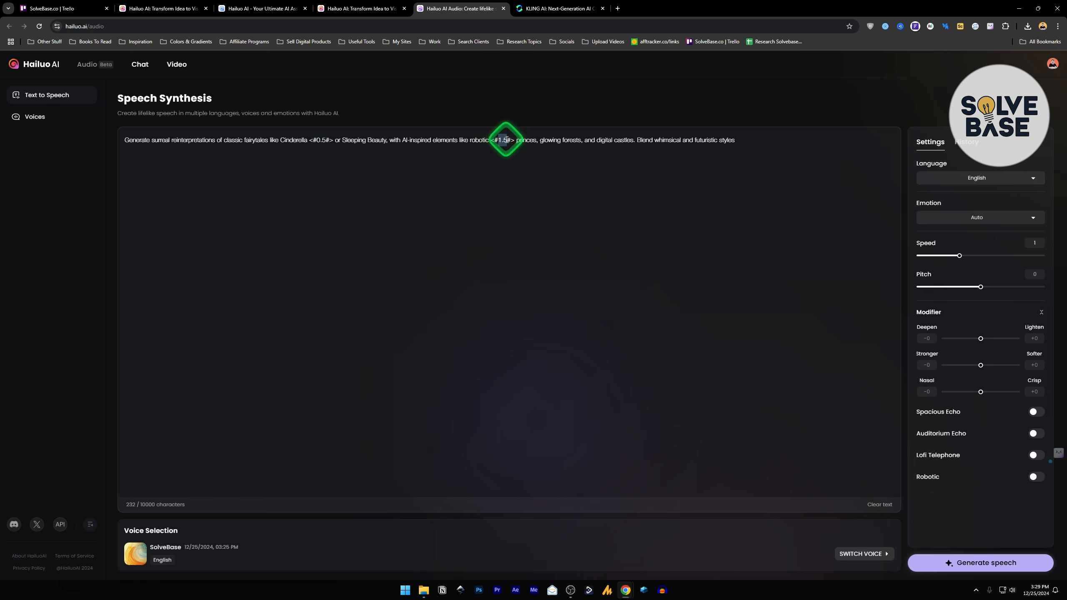
left_click_drag(490, 141, 516, 140)
left_click(522, 139)
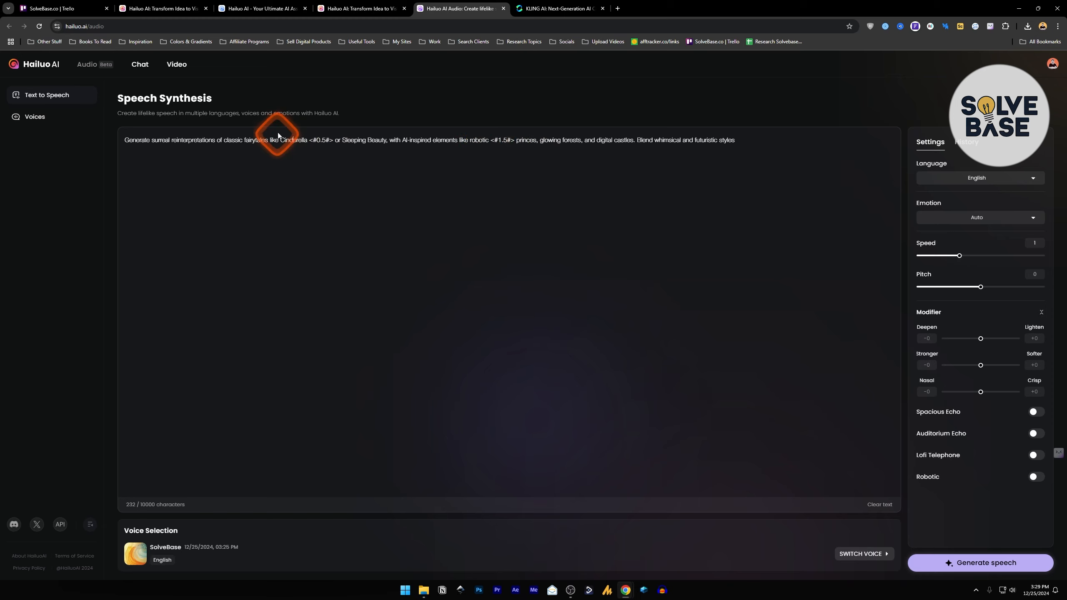
left_click(328, 139)
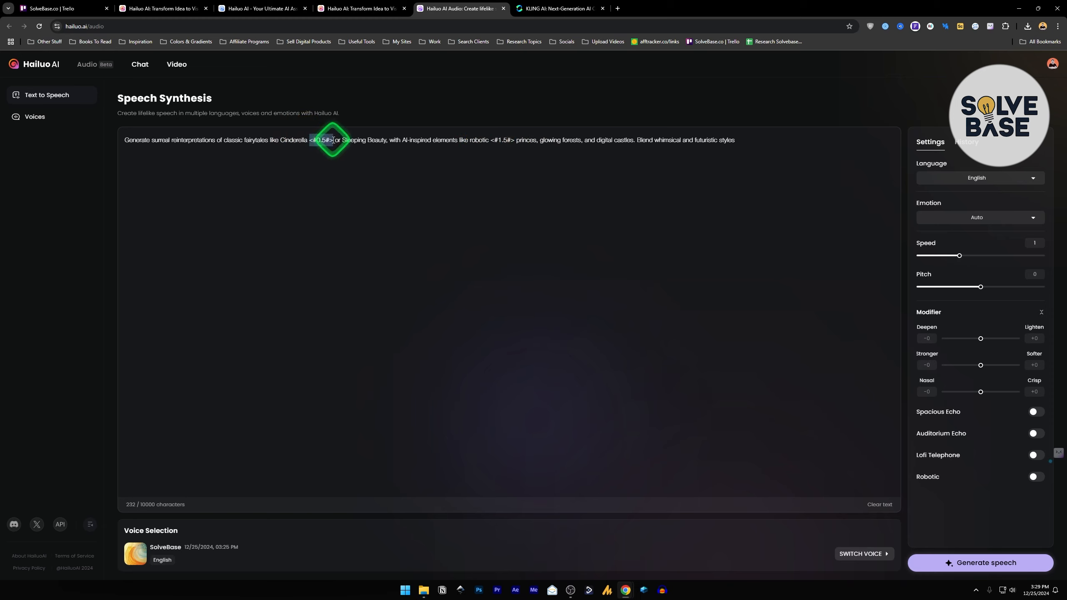
left_click_drag(335, 141, 458, 141)
left_click(458, 141)
left_click(740, 143)
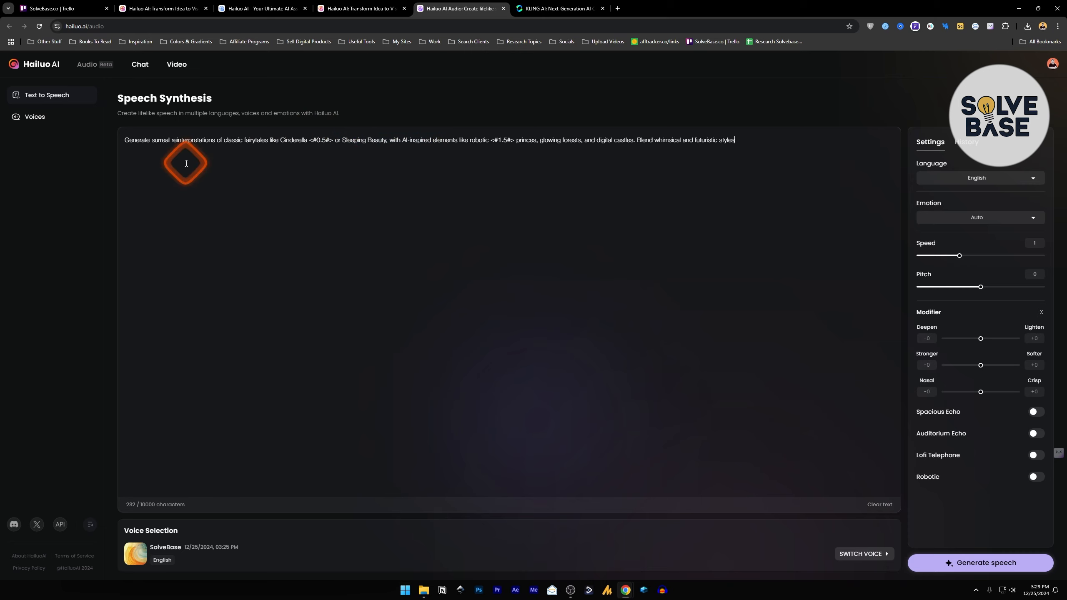
Open the Voices page and play the existing SolveBase voice sample
left_click(30, 120)
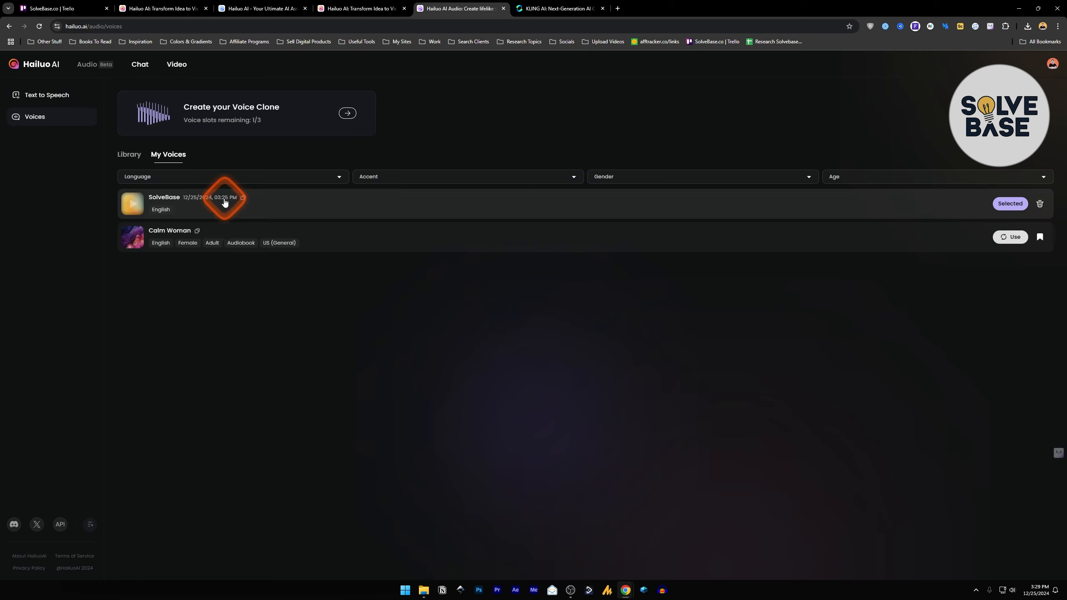
left_click(133, 205)
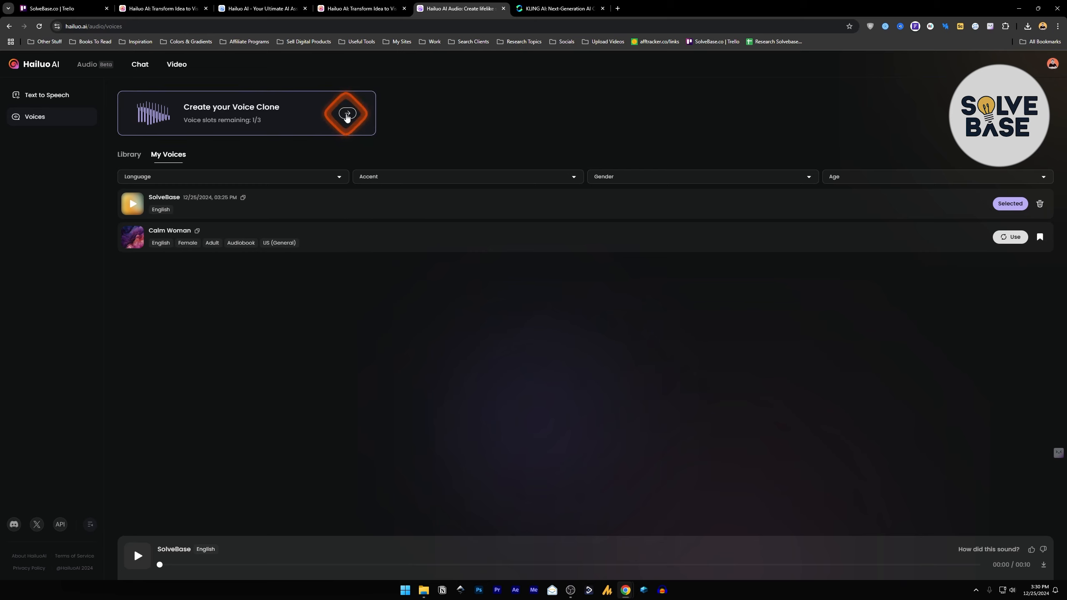
Start a new voice clone and name it SolveBase 2
left_click(346, 114)
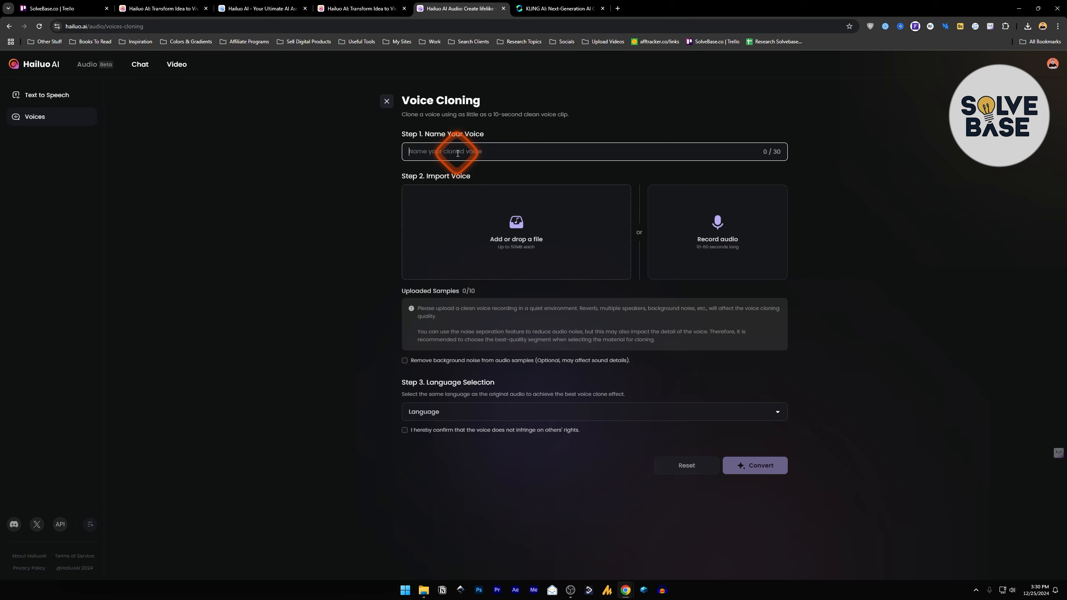
type("SolveBase 2")
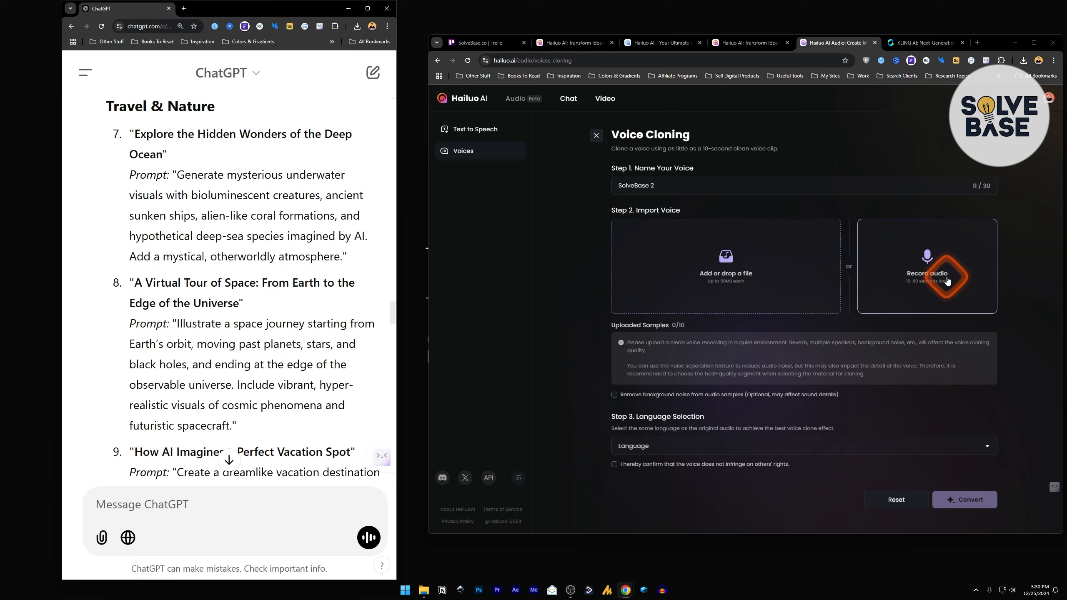
Record a voice sample by reading a prompt aloud, allowing microphone access for the site
scroll(679, 353, "down", 1)
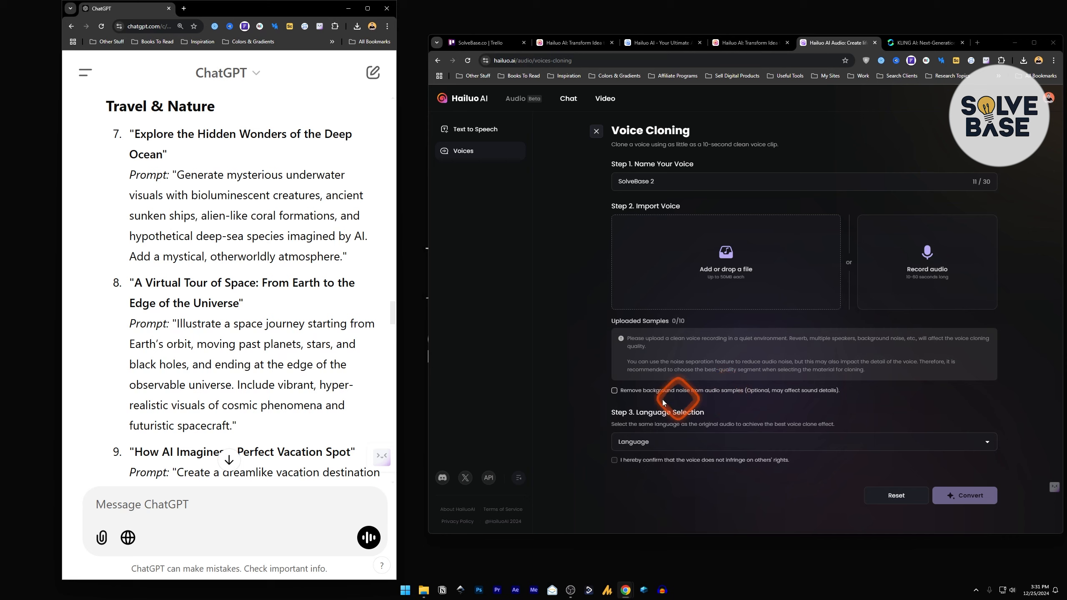
left_click(931, 267)
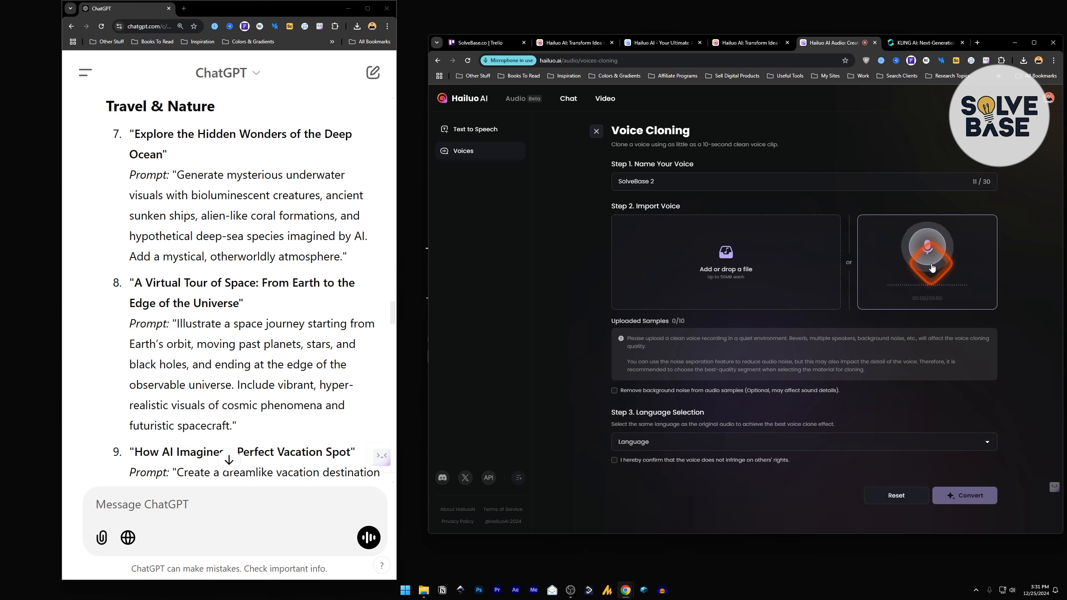
left_click(485, 60)
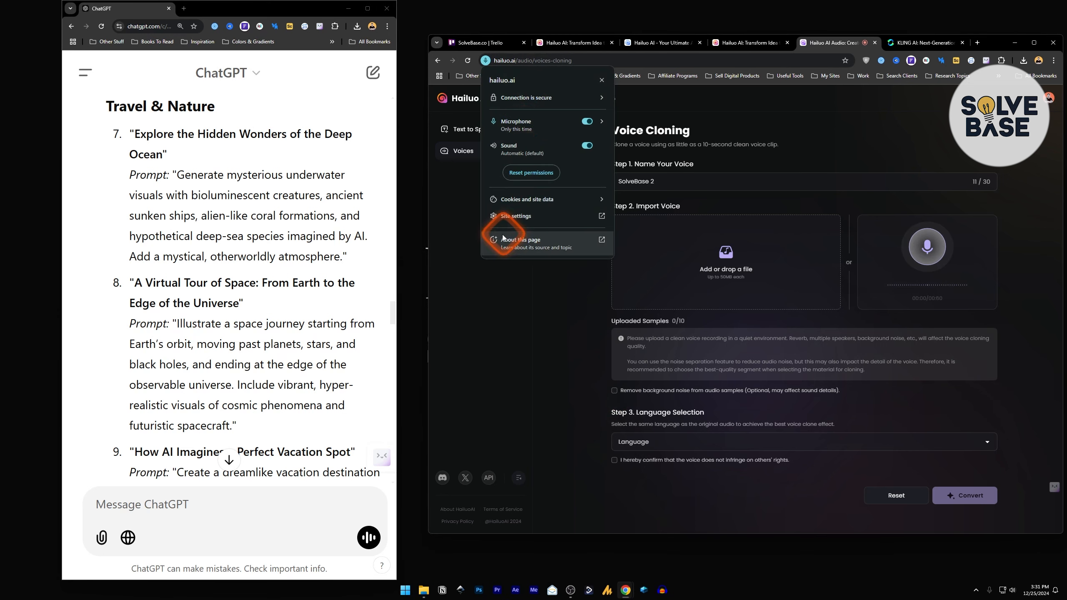
left_click(601, 80)
left_click(927, 251)
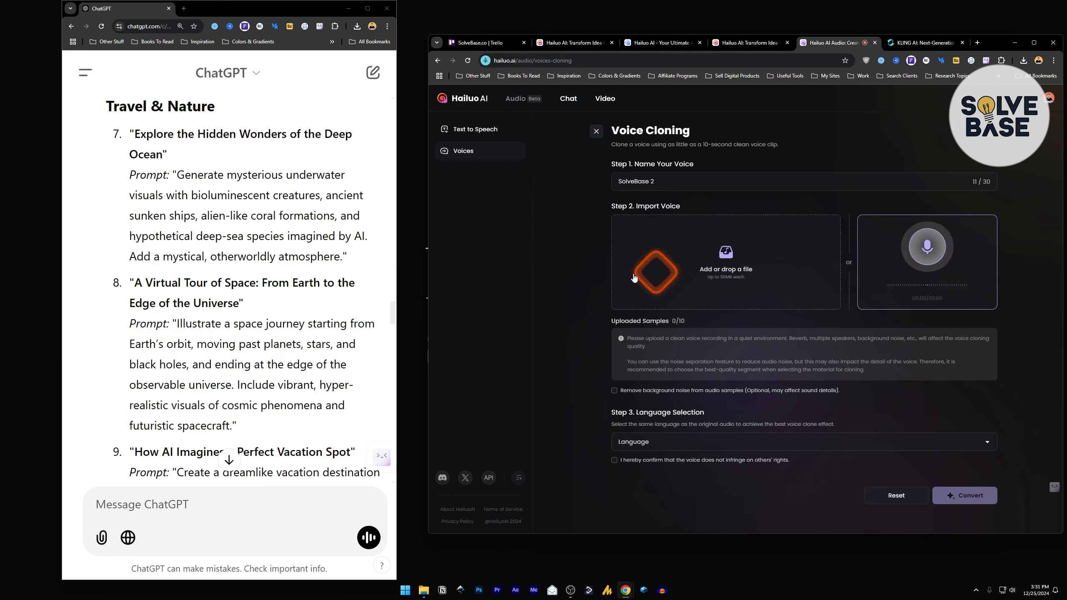
left_click(235, 320)
scroll(235, 320, "down", 3)
scroll(235, 320, "up", 3)
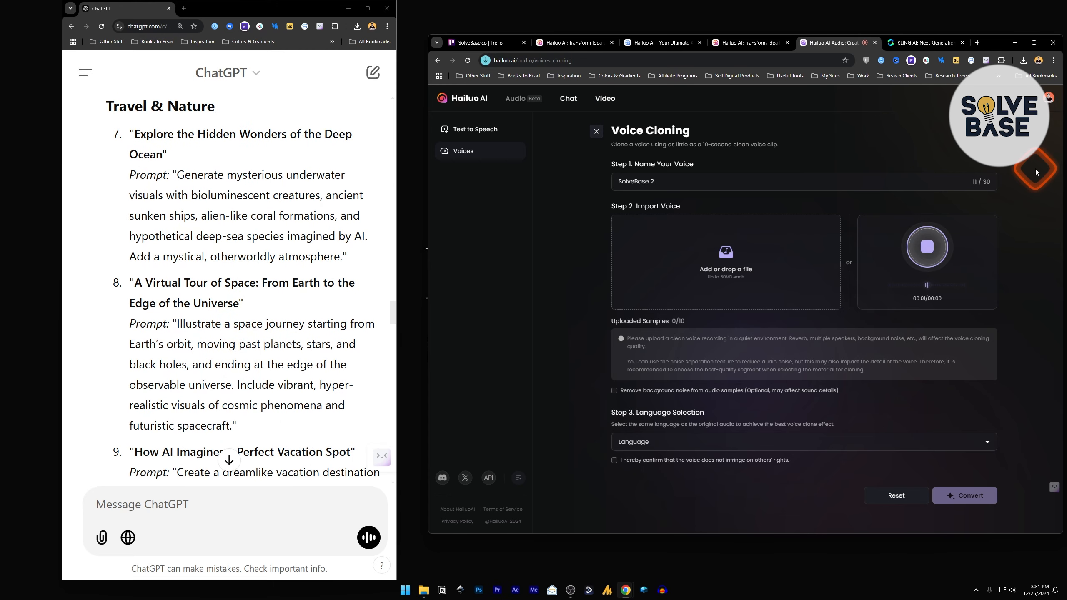
left_click(922, 288)
left_click(207, 180)
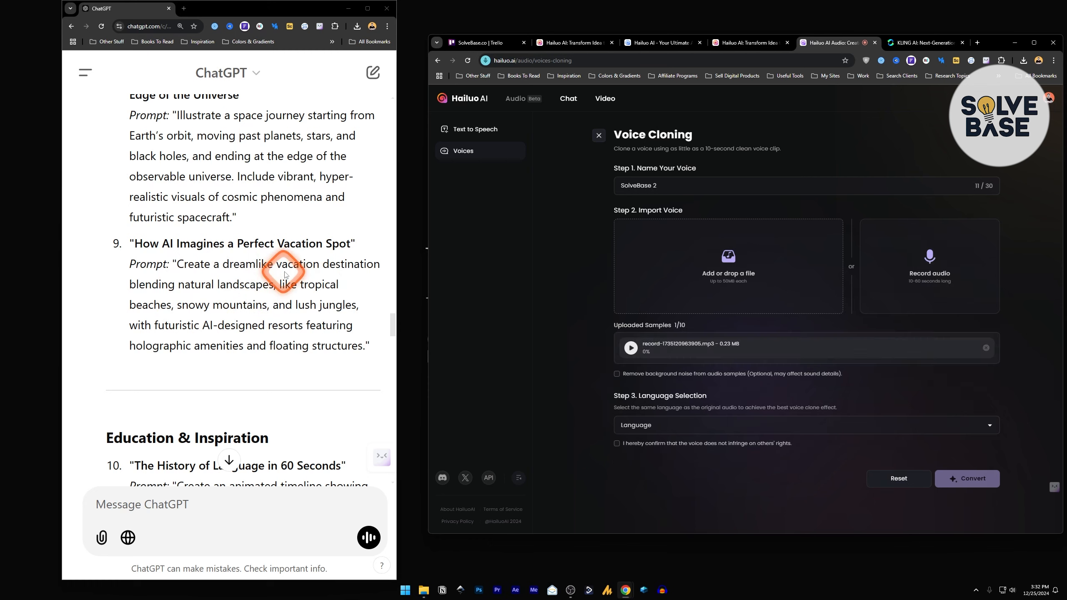
Set the voice clone's language to English
double_click(998, 42)
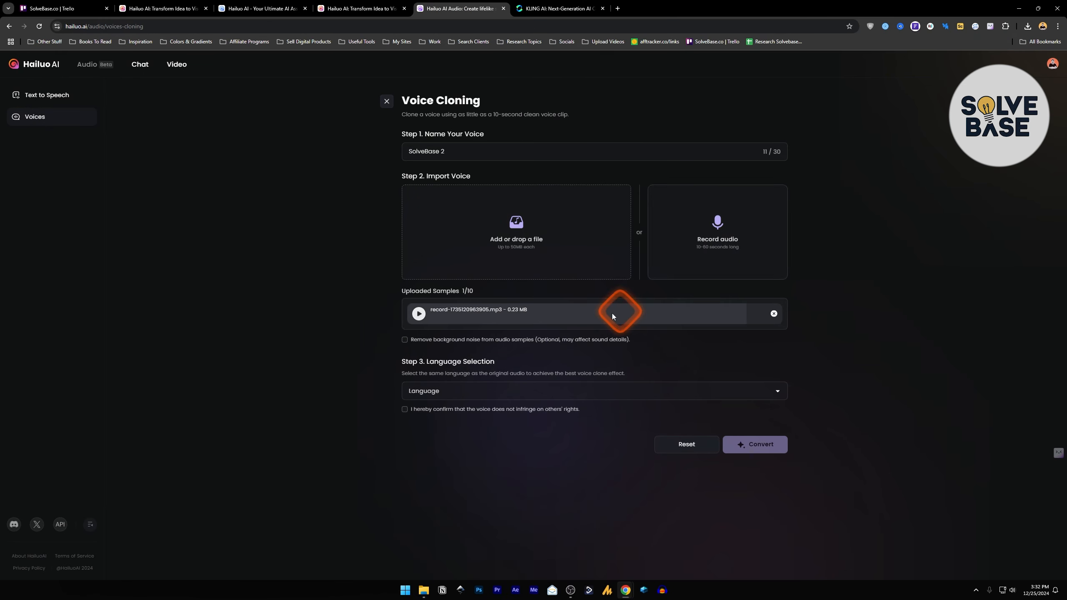
left_click(449, 393)
left_click(397, 393)
left_click(443, 393)
mouse_move(785, 412)
left_mouse_down()
mouse_move(783, 462)
mouse_move(784, 405)
left_mouse_up()
left_click(427, 408)
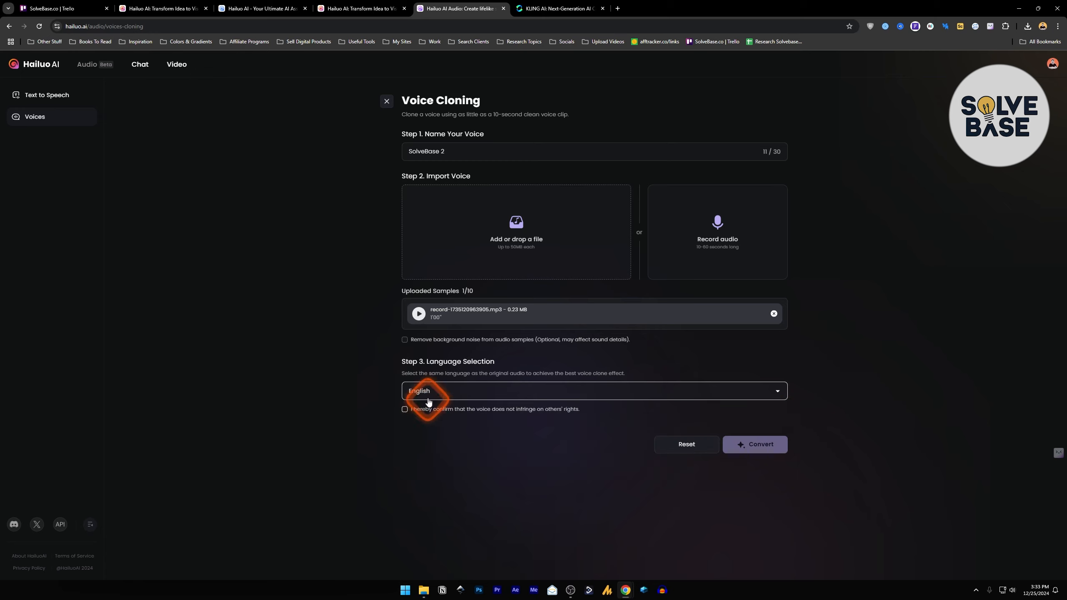
Confirm the rights declaration and convert the recording into the cloned voice
left_click(405, 408)
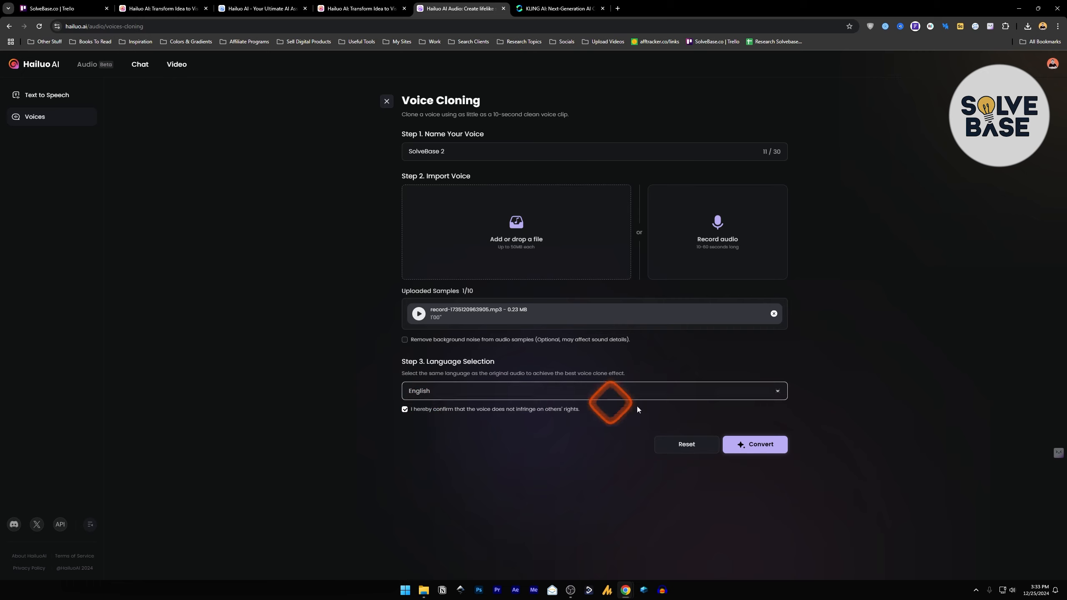
left_click(764, 442)
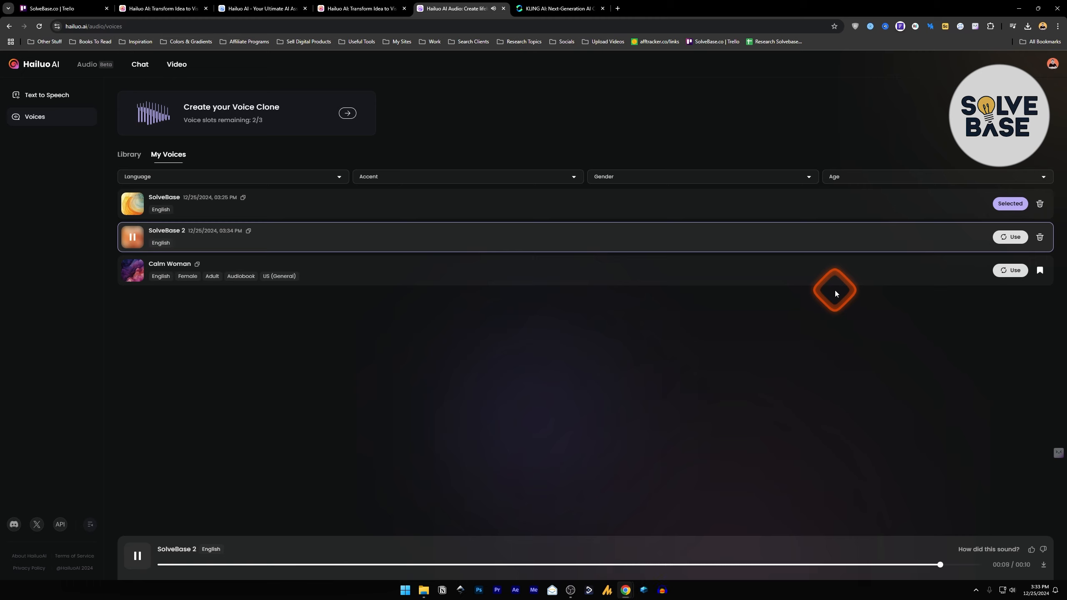
left_click(128, 235)
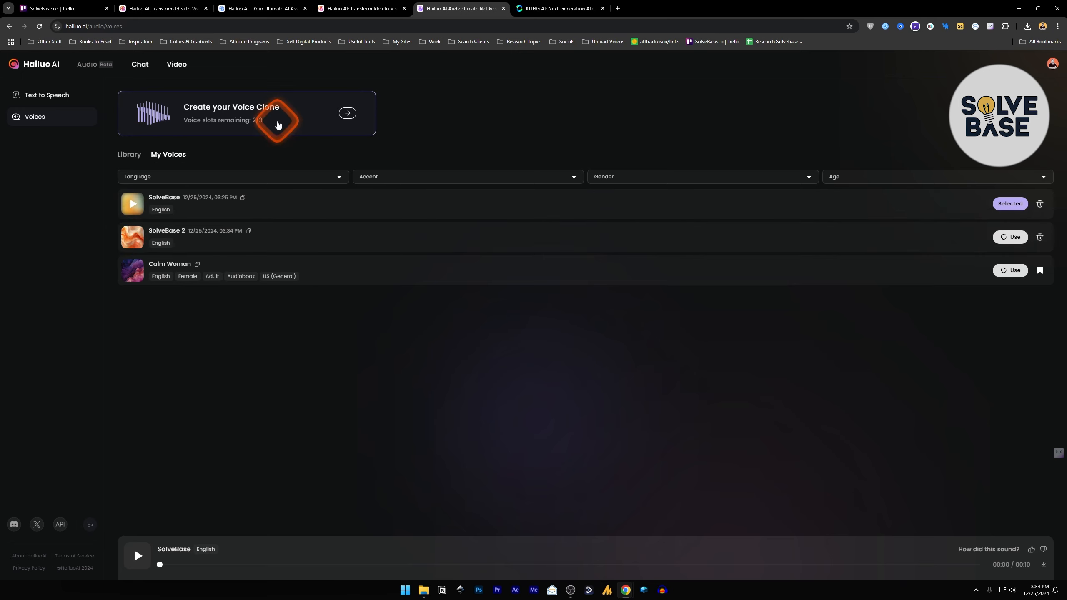
Return to Text to Speech and open the voice switching dialog
left_click(49, 96)
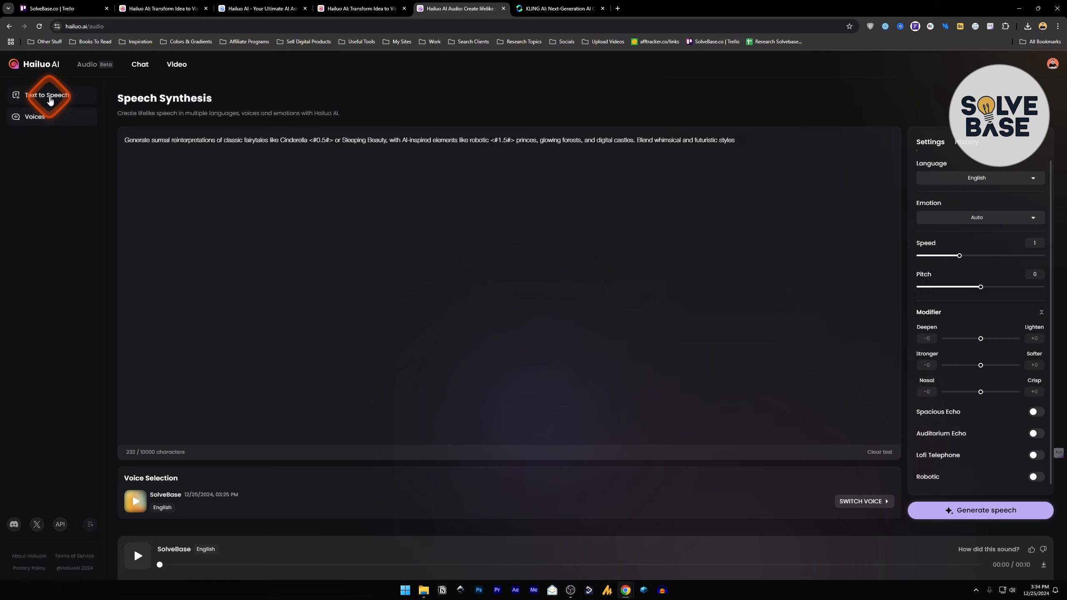
left_click(235, 155)
left_click(600, 490)
left_click(873, 501)
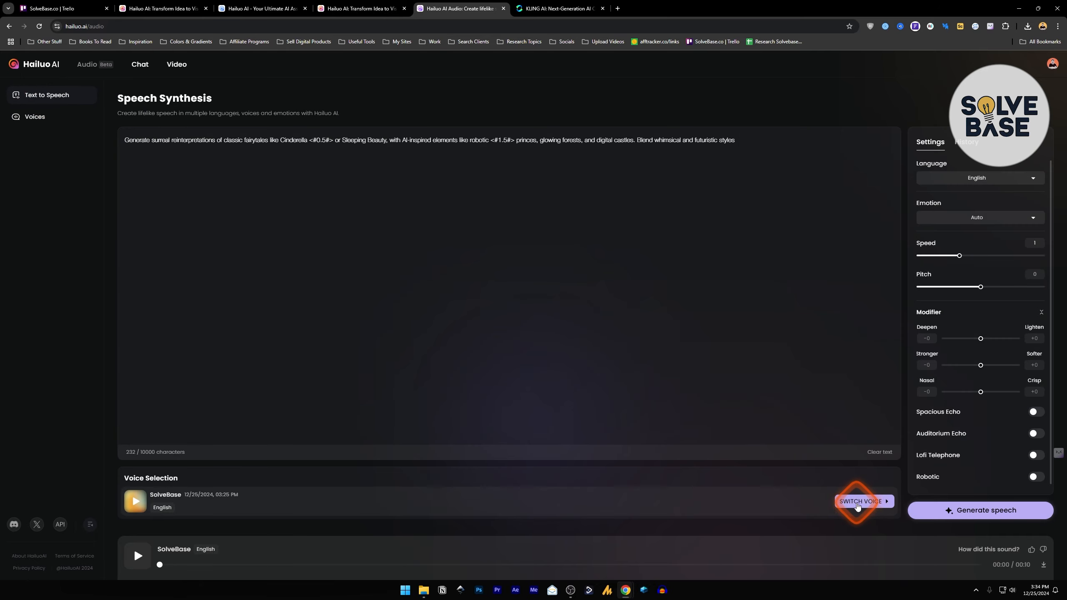
left_click(859, 504)
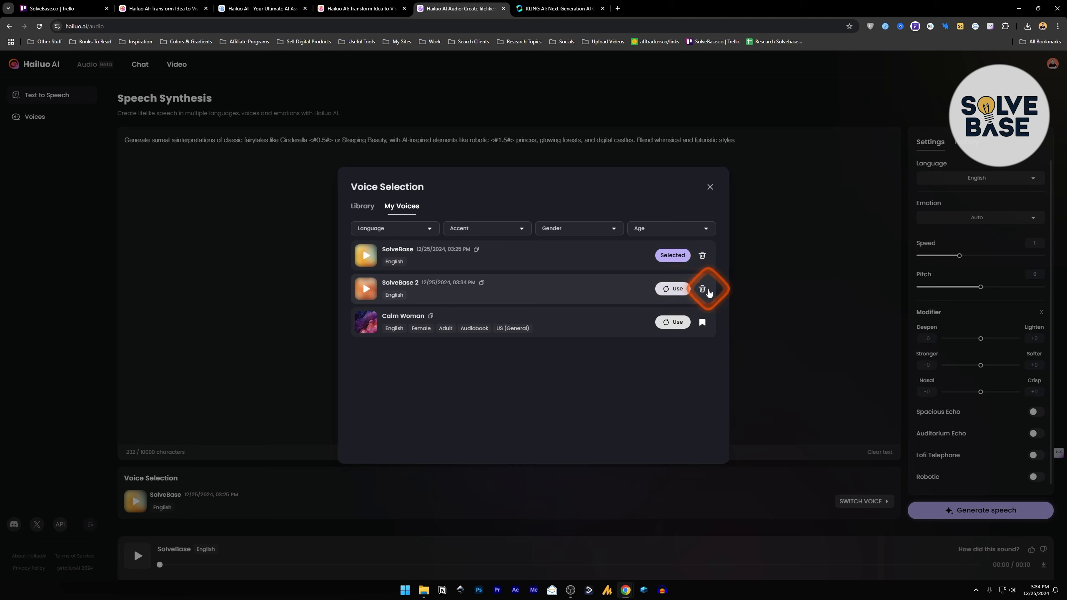
Bookmark the Reserved Young Man library voice and close the voice selection dialog
left_click(362, 206)
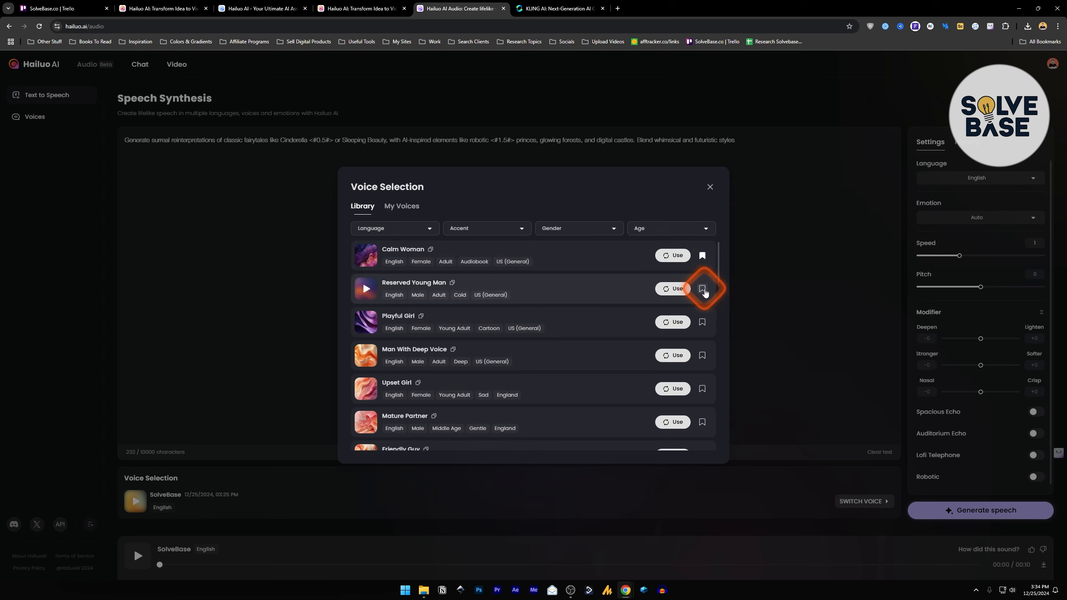
left_click(702, 289)
left_click(402, 206)
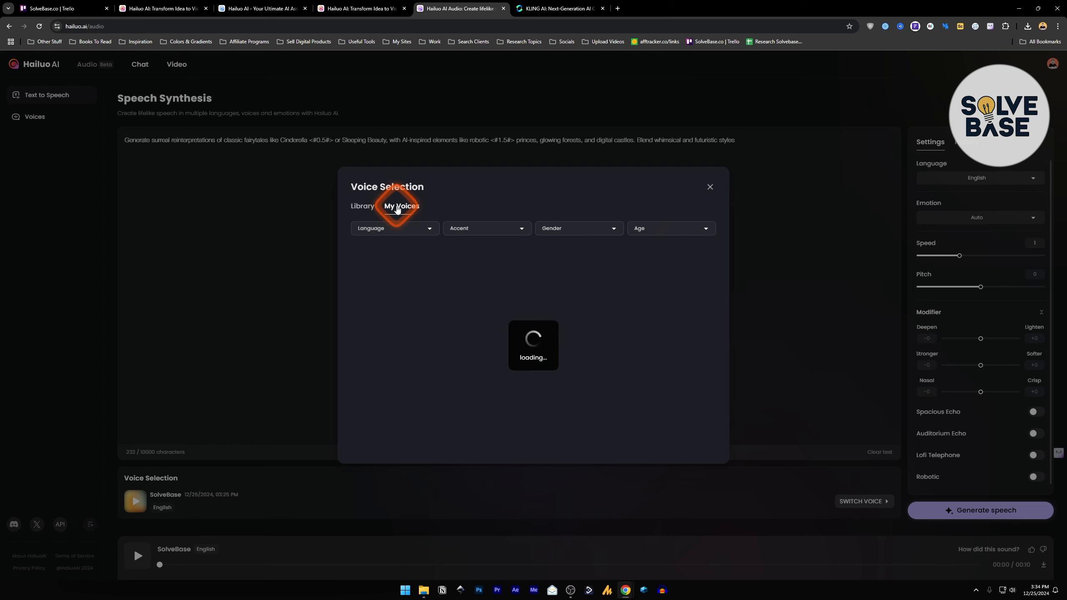
left_click(638, 159)
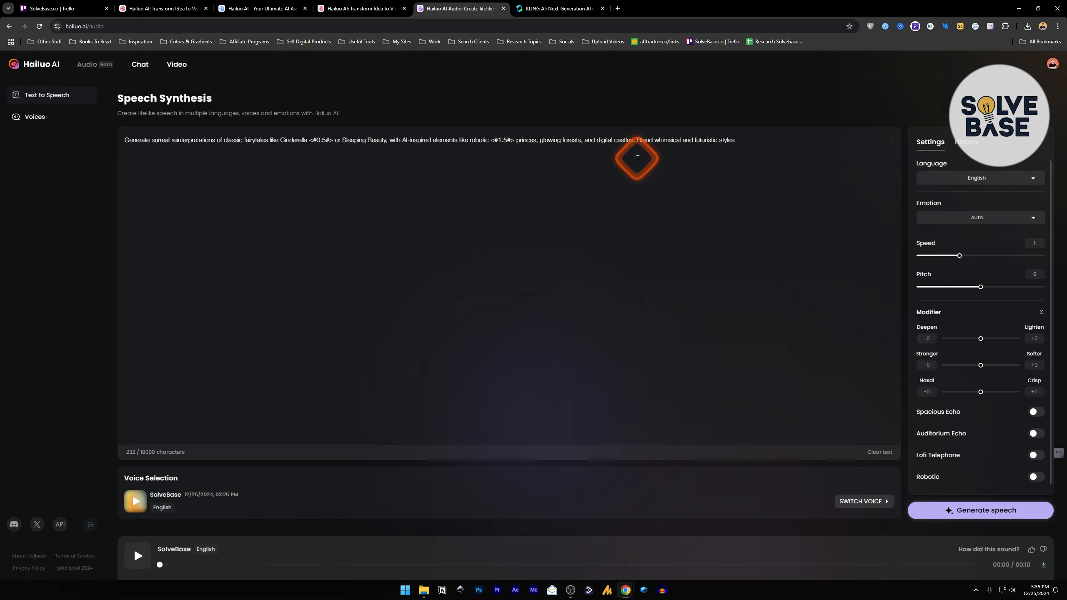